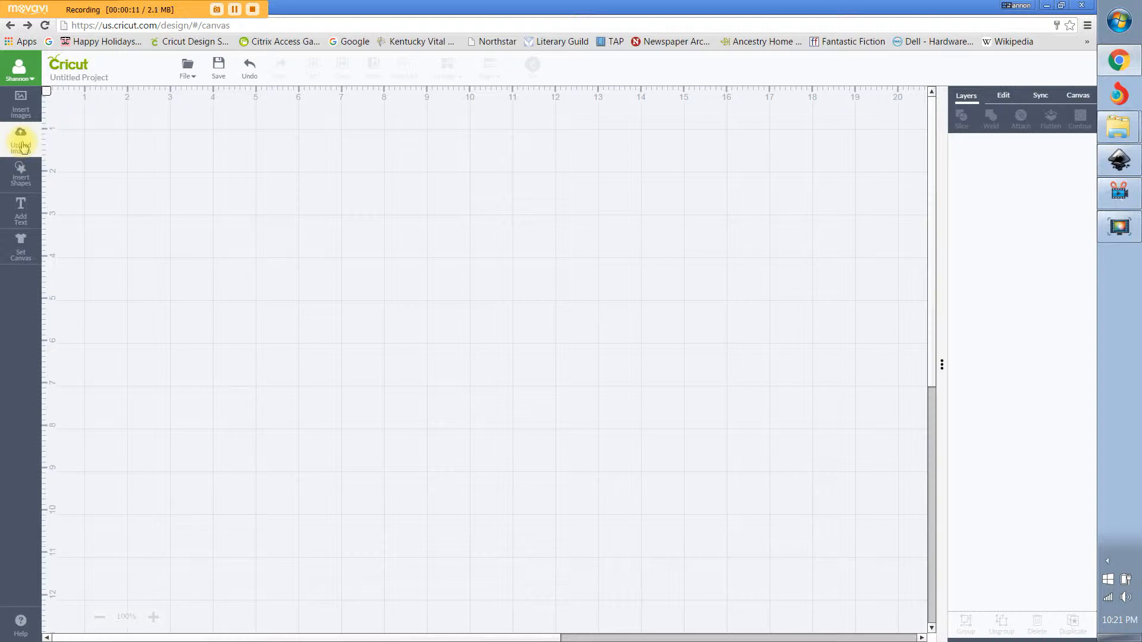
Upload the Wolf JPEG from the desktop as a new image and set its image type to Complex image
click(22, 147)
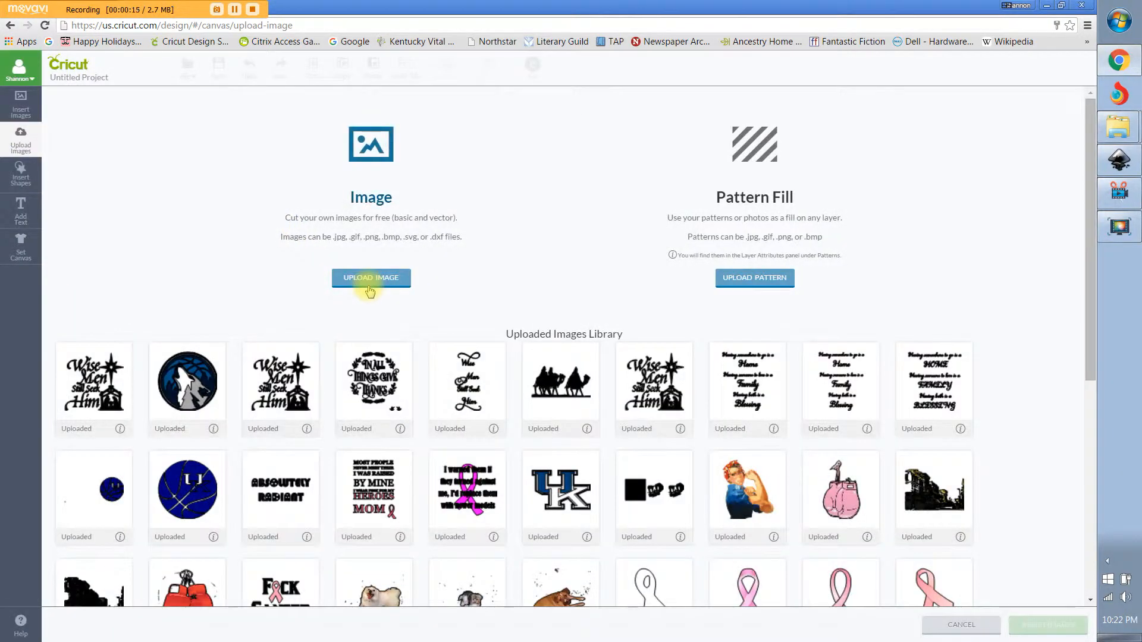
click(370, 289)
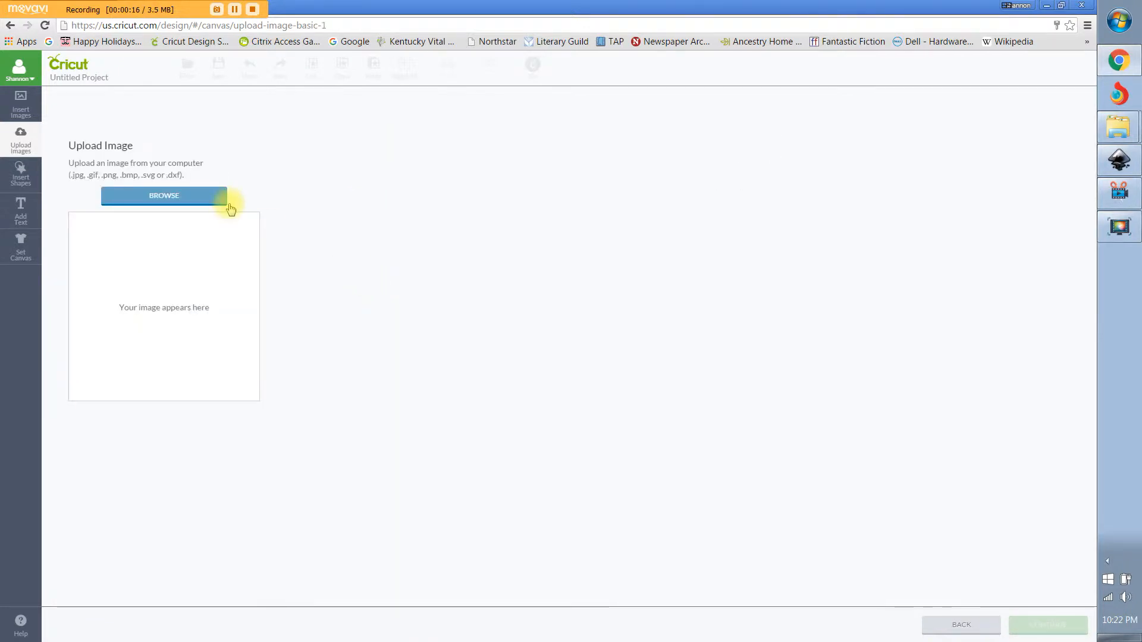
click(228, 203)
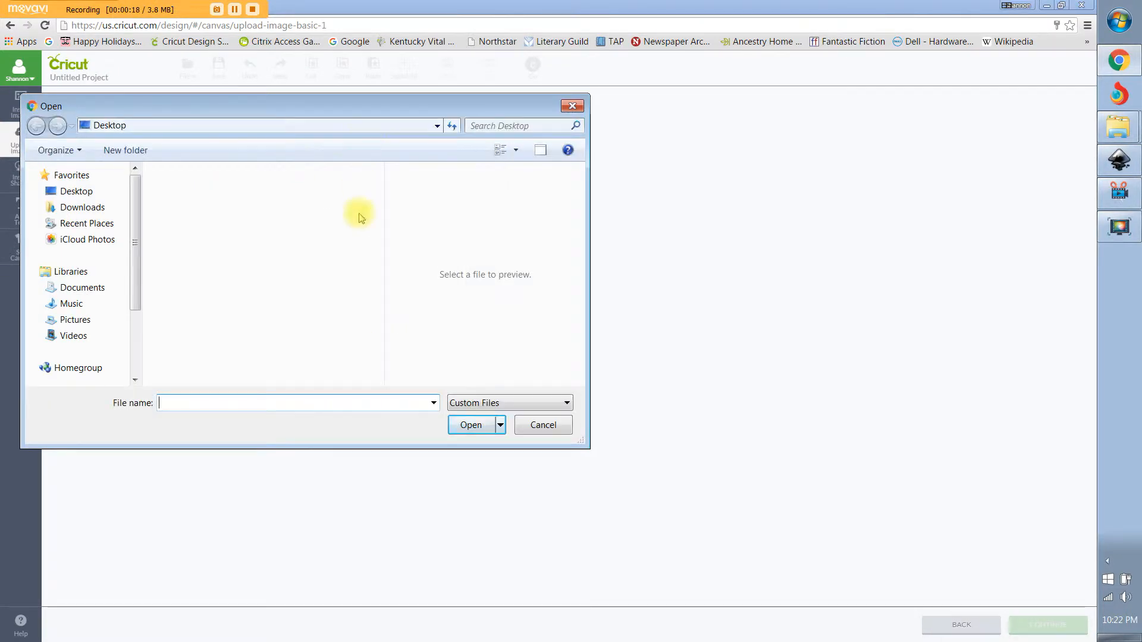
drag(376, 199, 375, 351)
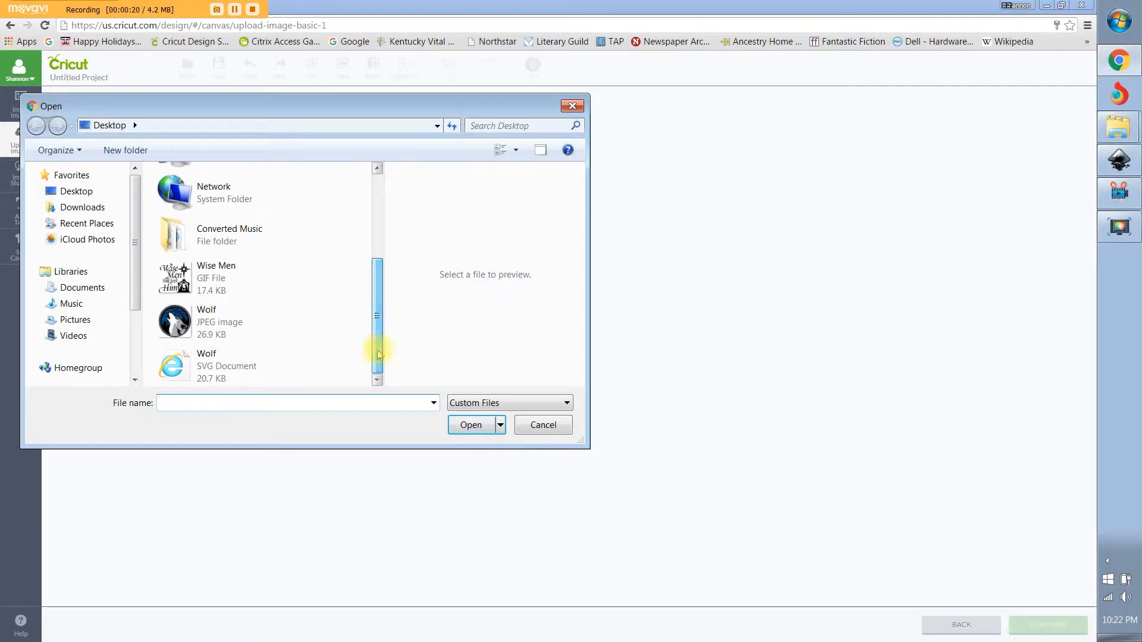
click(236, 313)
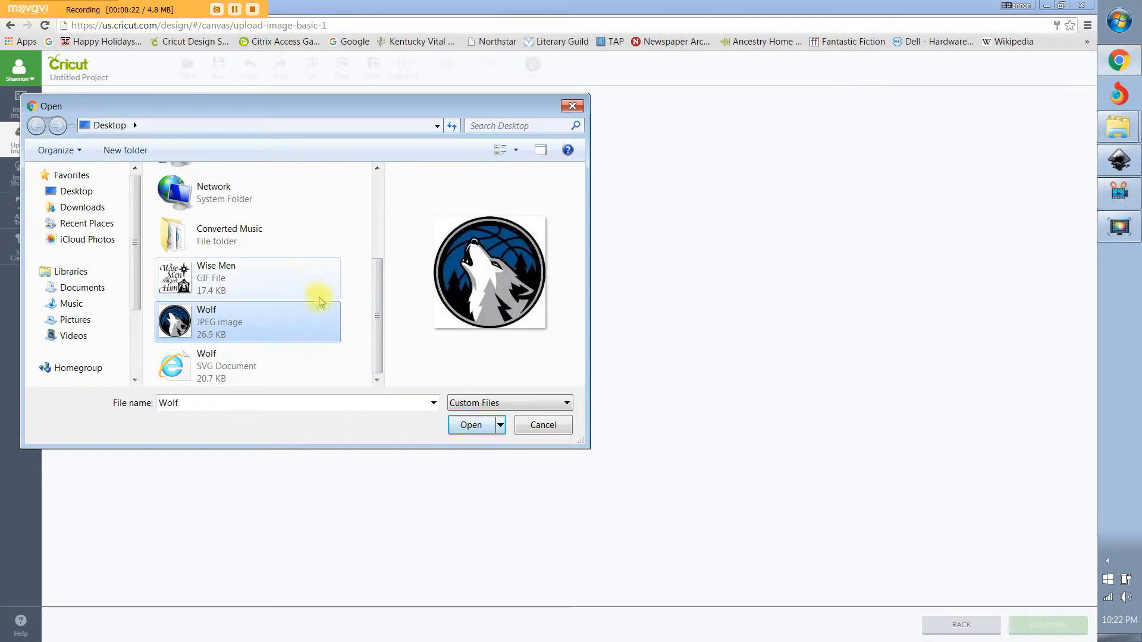
click(466, 426)
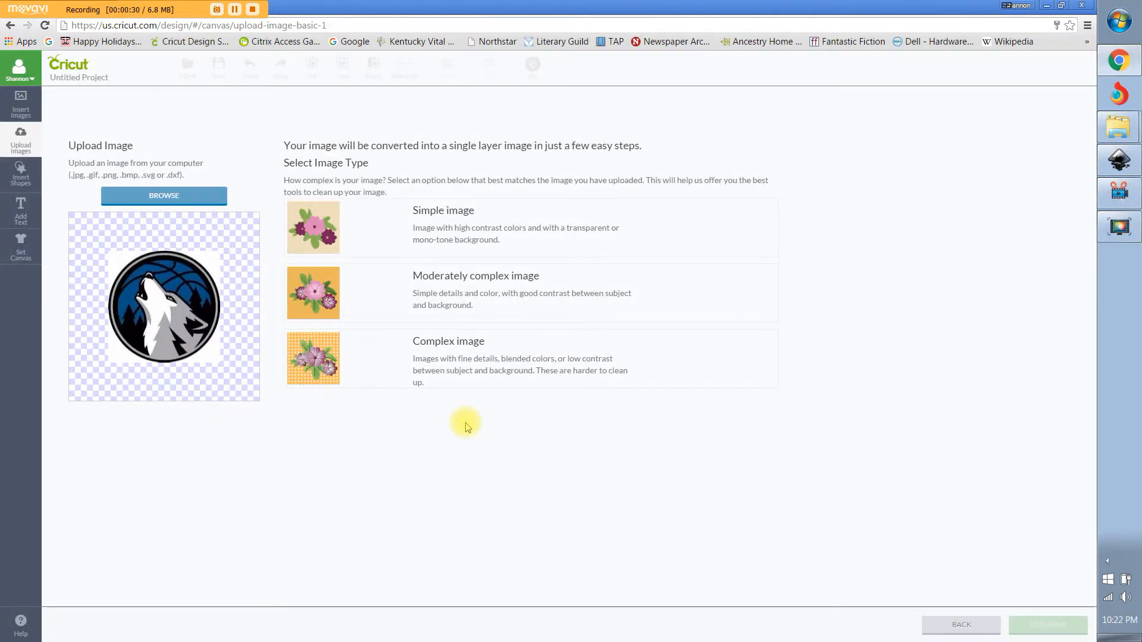
click(441, 342)
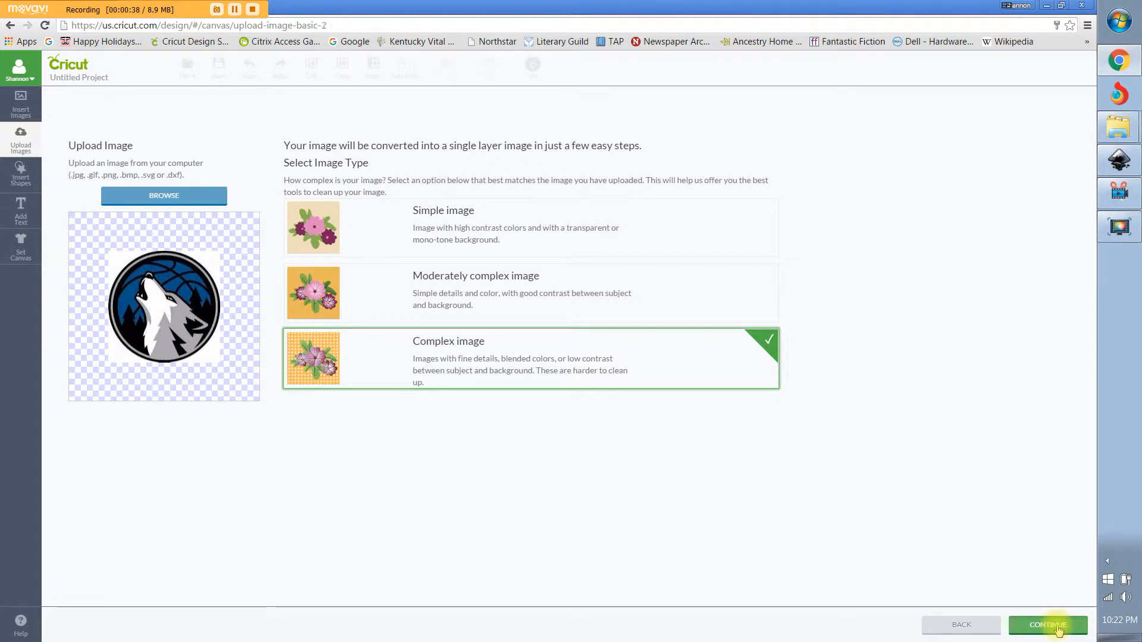
click(1058, 630)
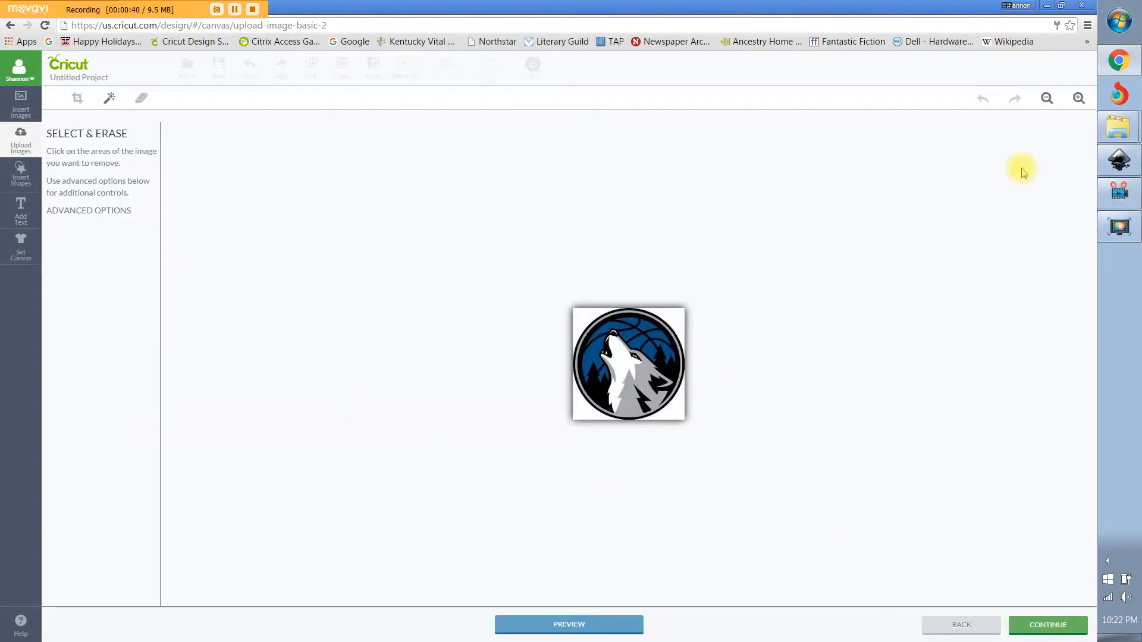
Erase the white background in all four corners around the circular logo and the white area of the wolf's face and chest
click(1078, 98)
click(1079, 101)
click(1079, 100)
click(1079, 100)
click(1079, 101)
click(1079, 100)
click(1079, 100)
click(1079, 100)
click(1079, 101)
click(1078, 100)
click(1079, 100)
click(1078, 100)
click(1078, 100)
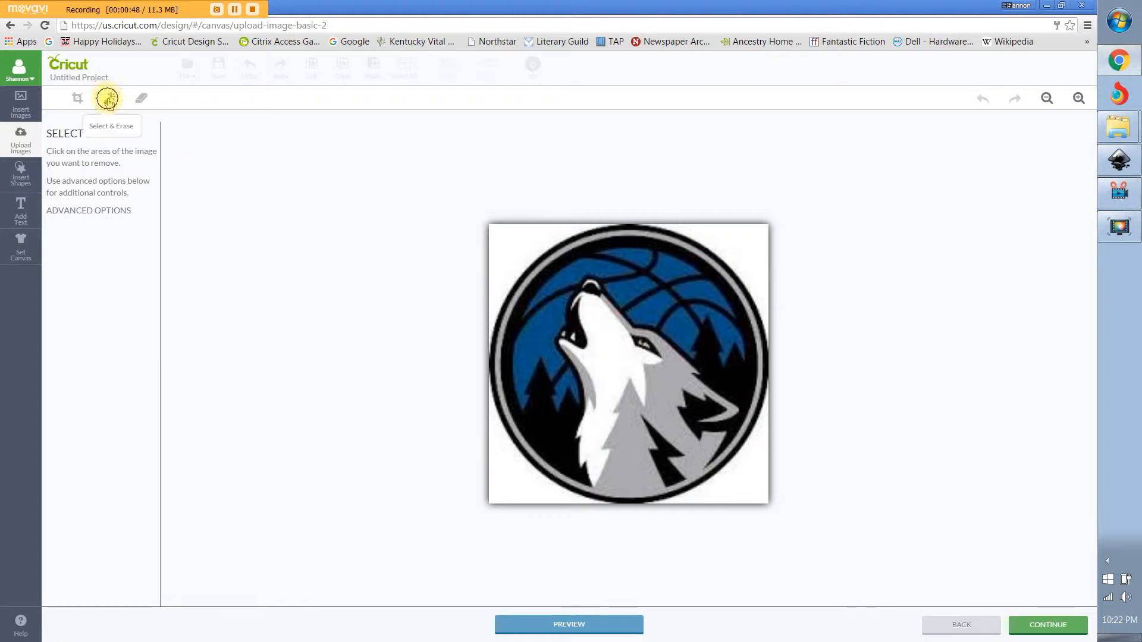
click(515, 244)
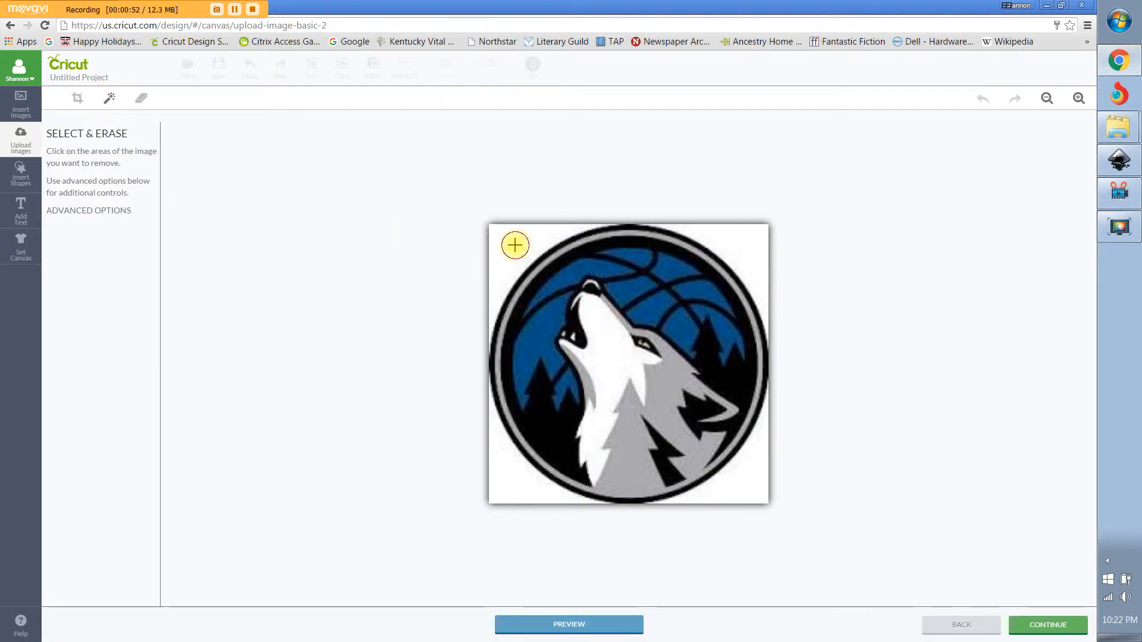
click(731, 243)
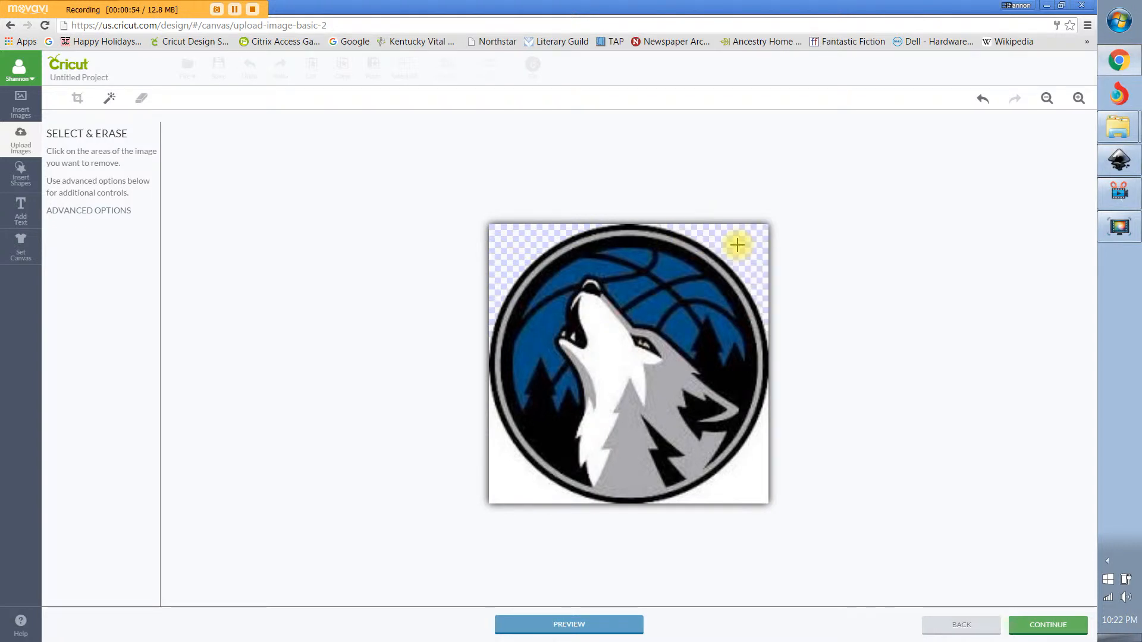
click(745, 477)
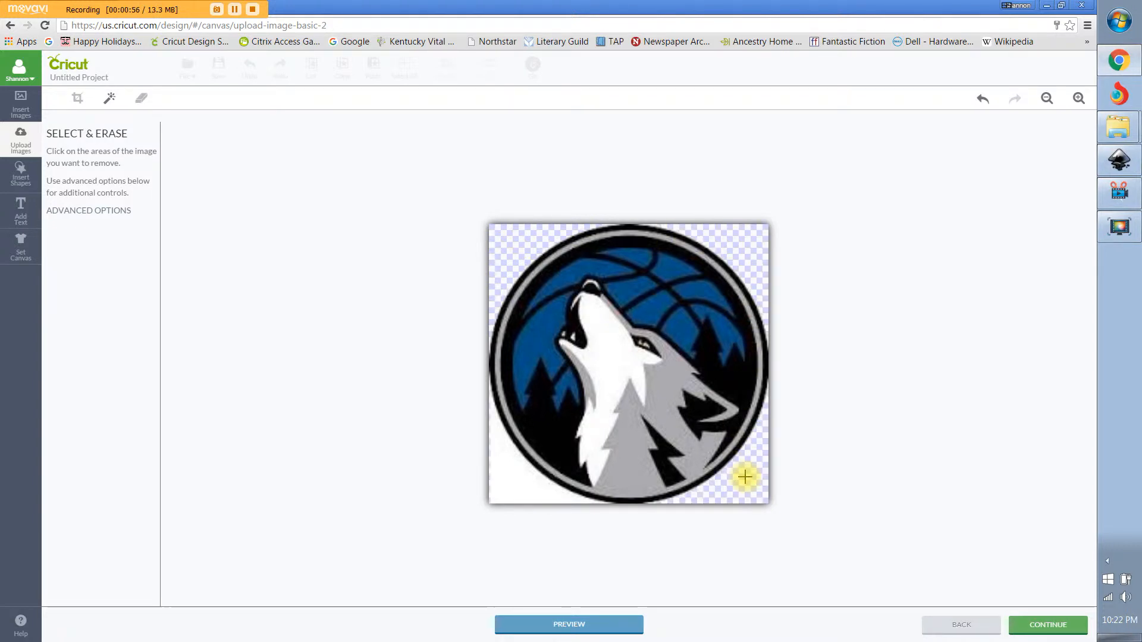
click(501, 465)
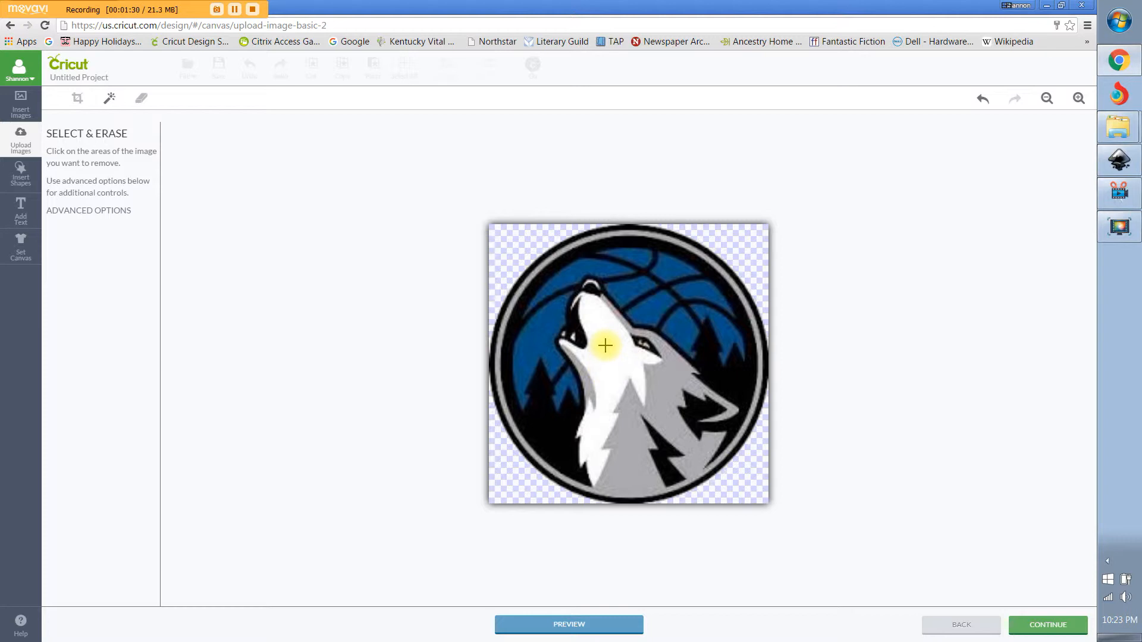
click(605, 346)
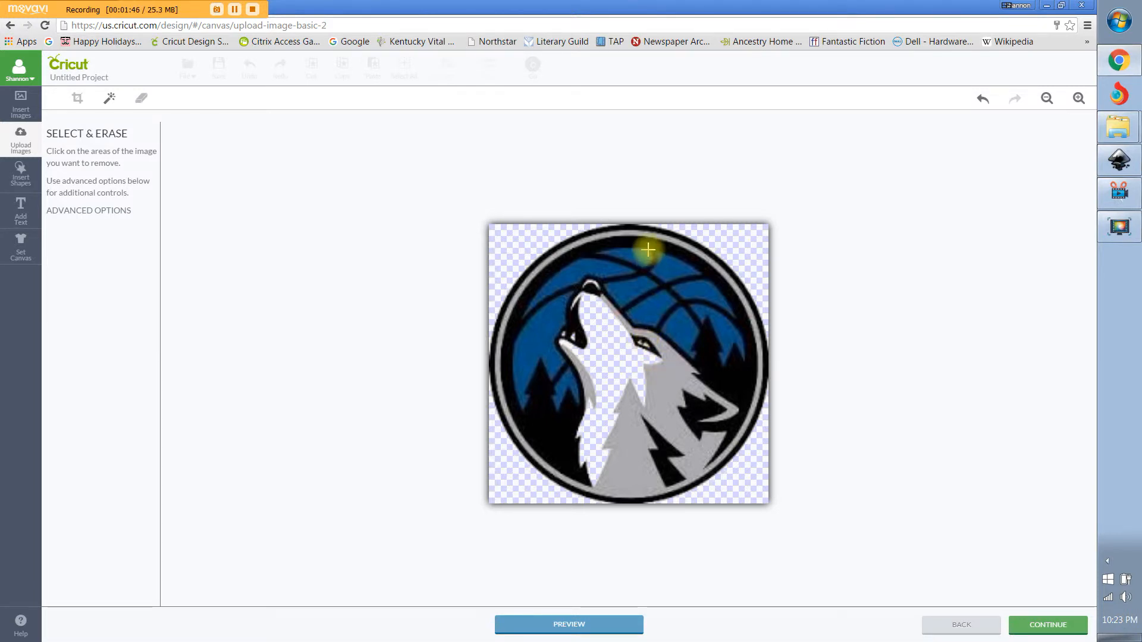
click(640, 284)
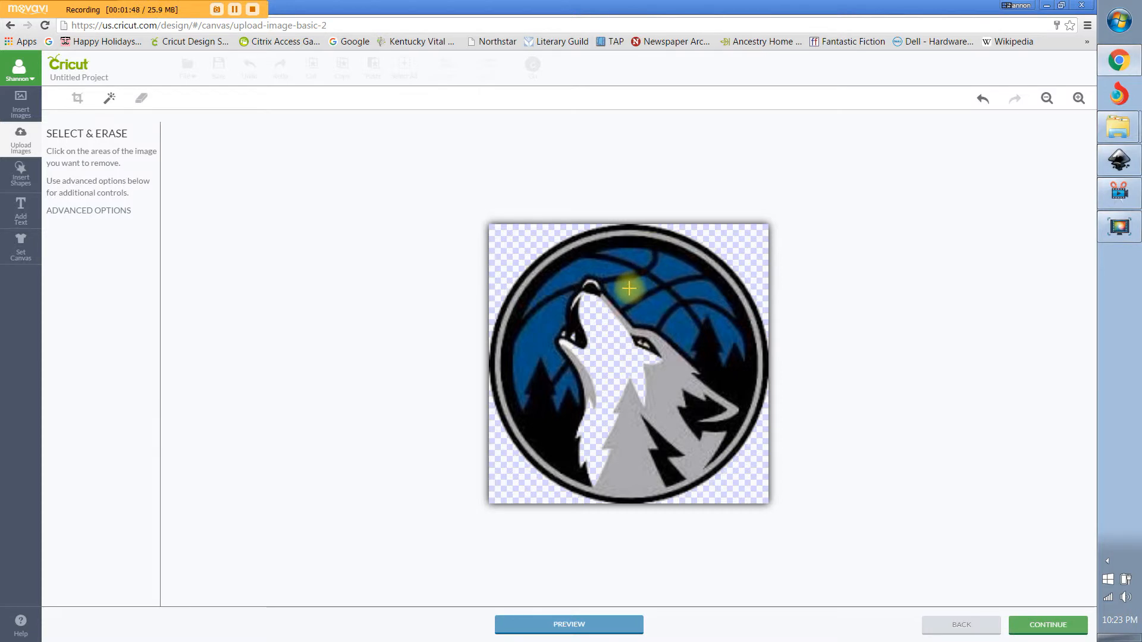
click(644, 285)
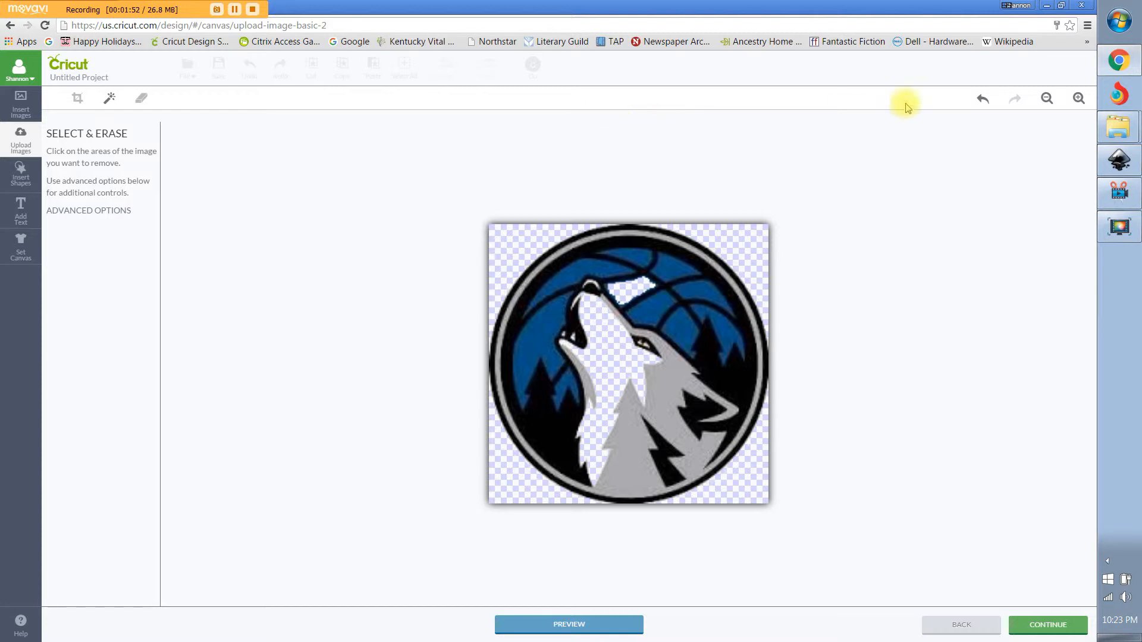
click(982, 102)
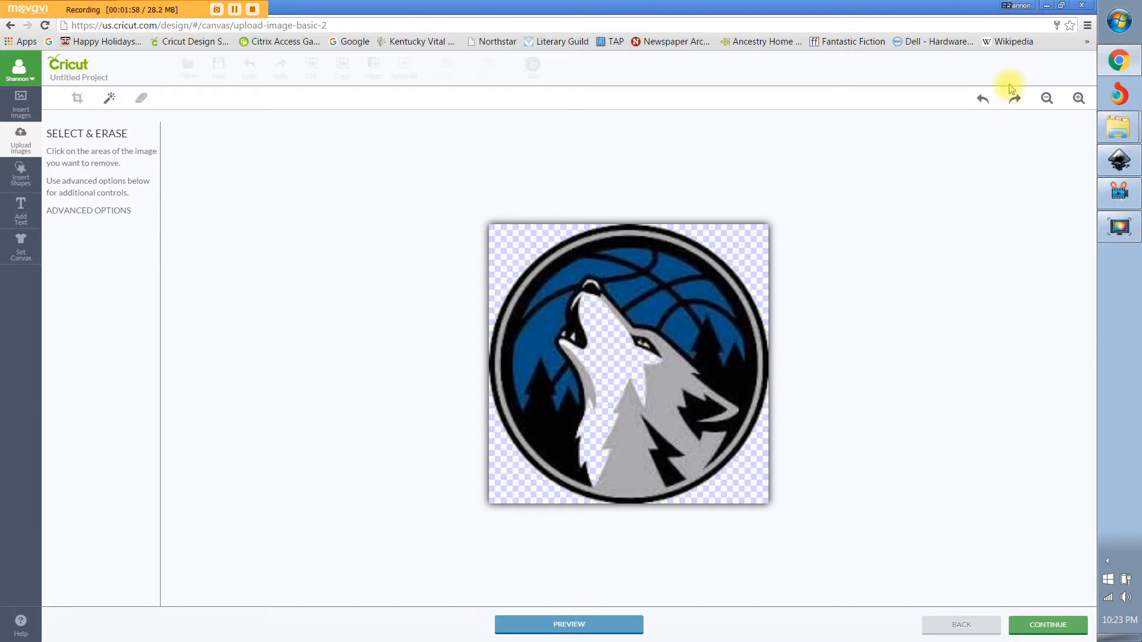
Preview the cut silhouette, return to the color view, and save the wolf logo as a Print Then Cut image named Wolf
click(588, 625)
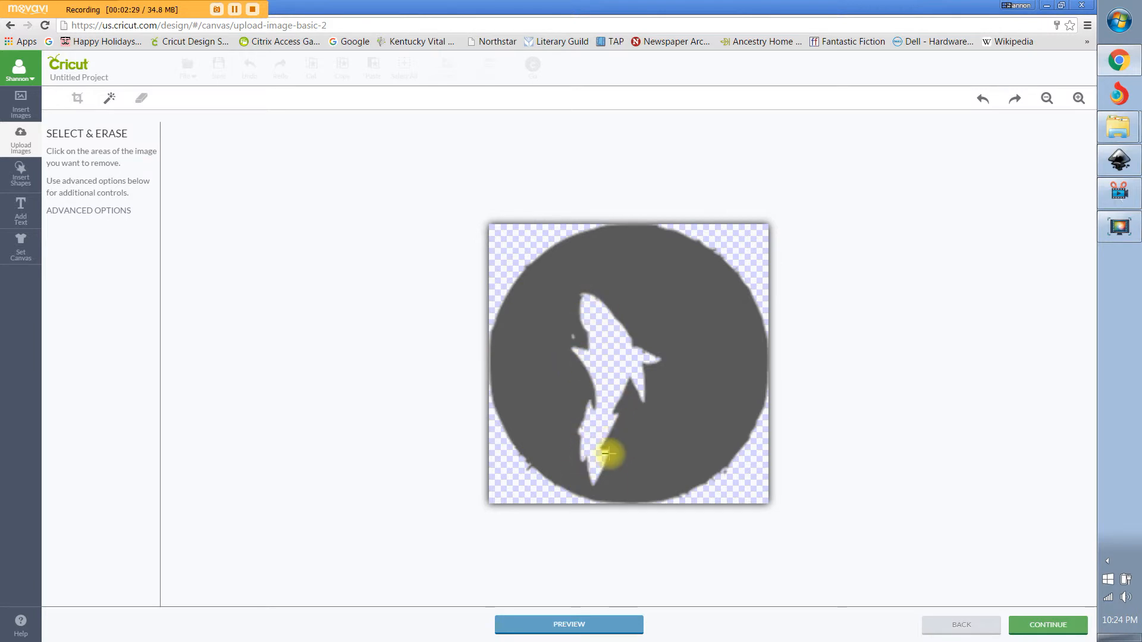
click(533, 629)
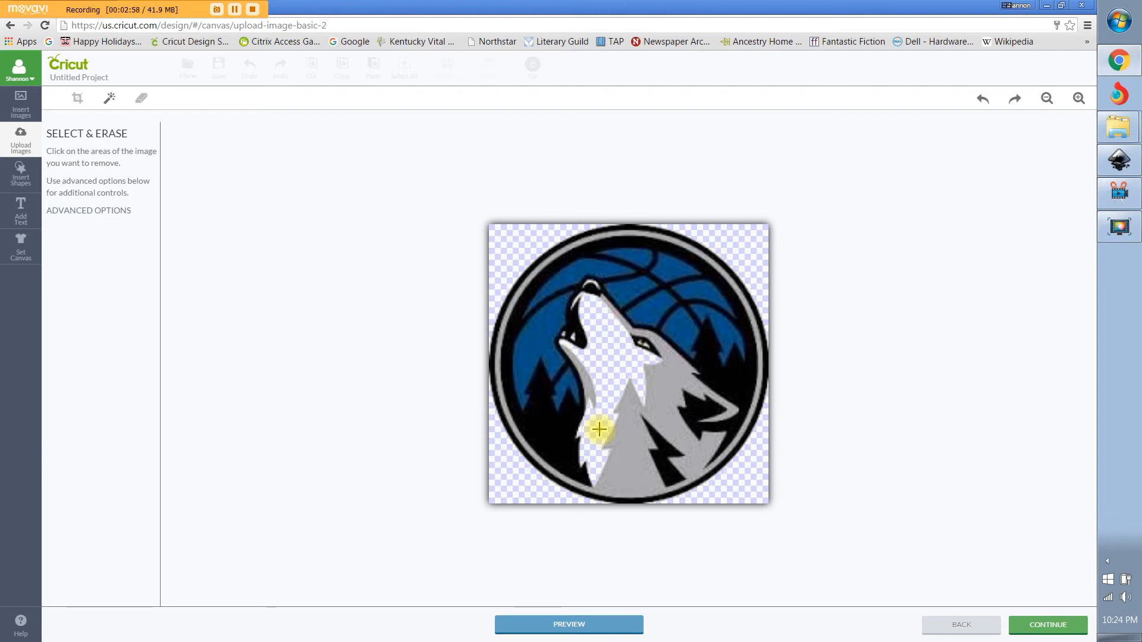
click(1047, 626)
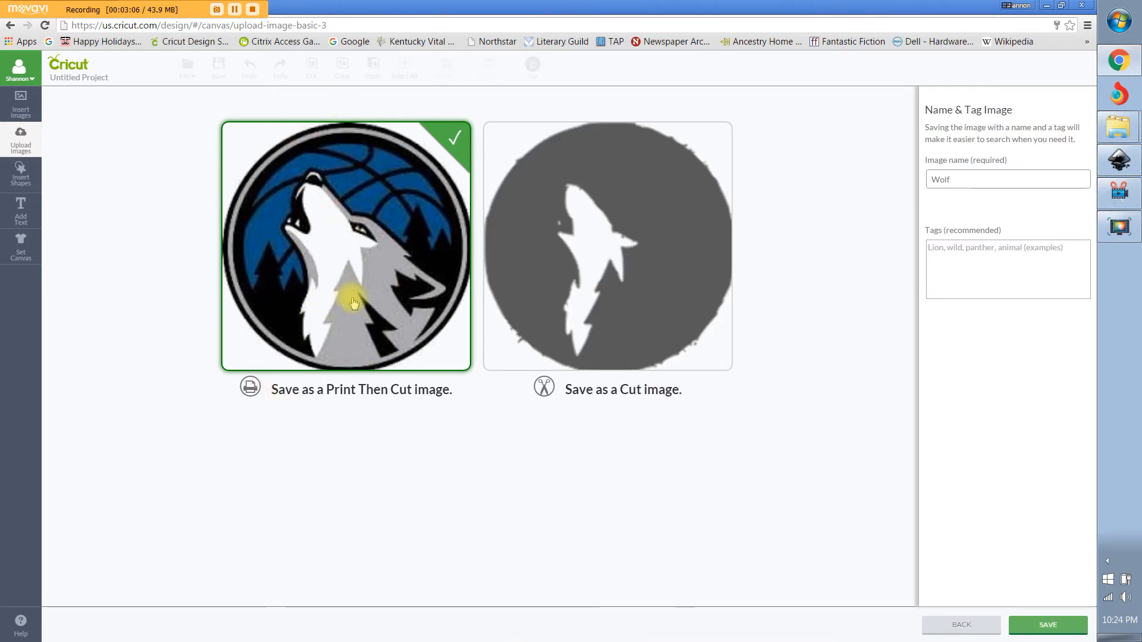
click(1054, 626)
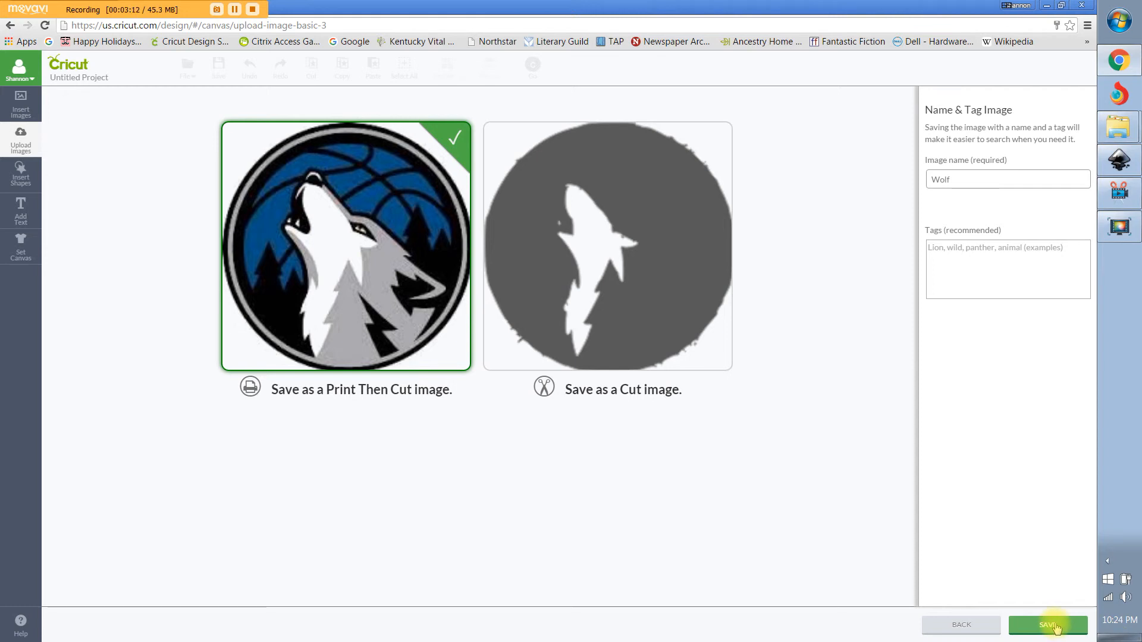